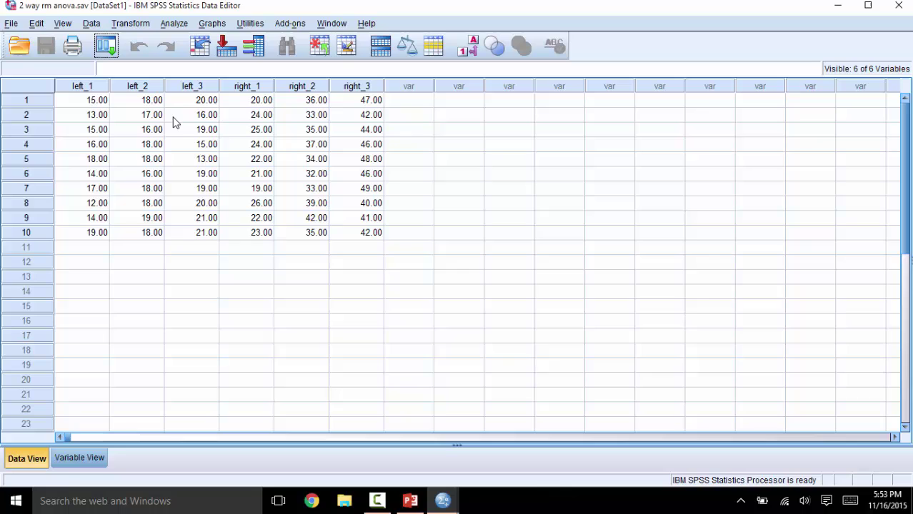
# Start a Repeated Measures analysis and define within-subject factor 'hand' with 2 levels
pyautogui.click(169, 29)
pyautogui.moveTo(198, 85)
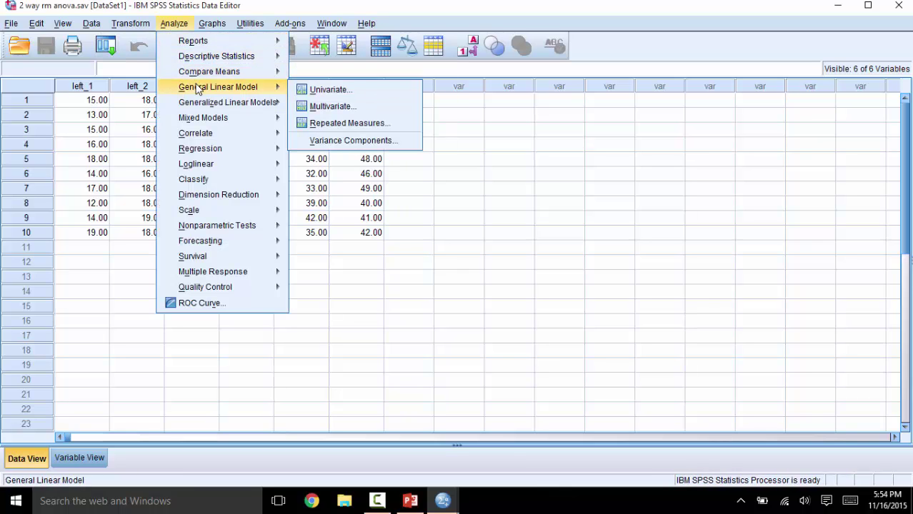
pyautogui.click(323, 125)
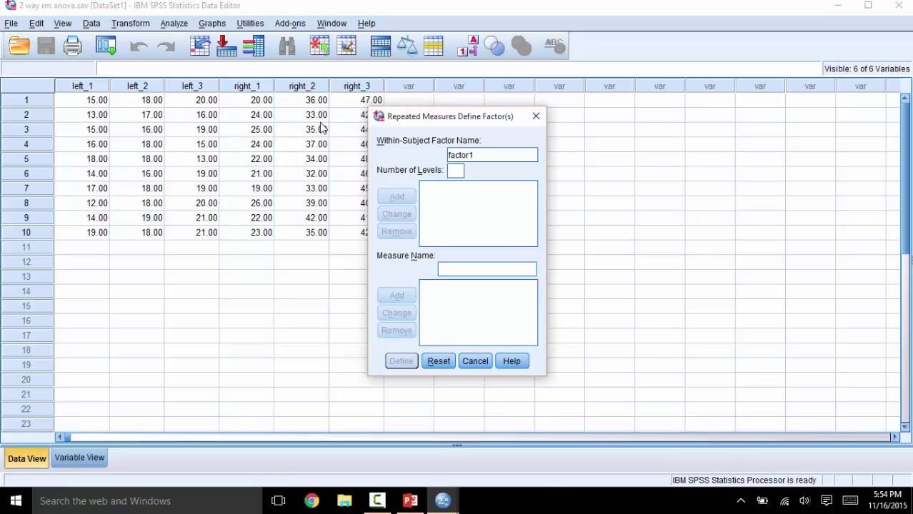
pyautogui.moveTo(484, 155); pyautogui.dragTo(433, 155)
pyautogui.write('hand')
pyautogui.click(455, 172)
pyautogui.write('2')
pyautogui.click(397, 197)
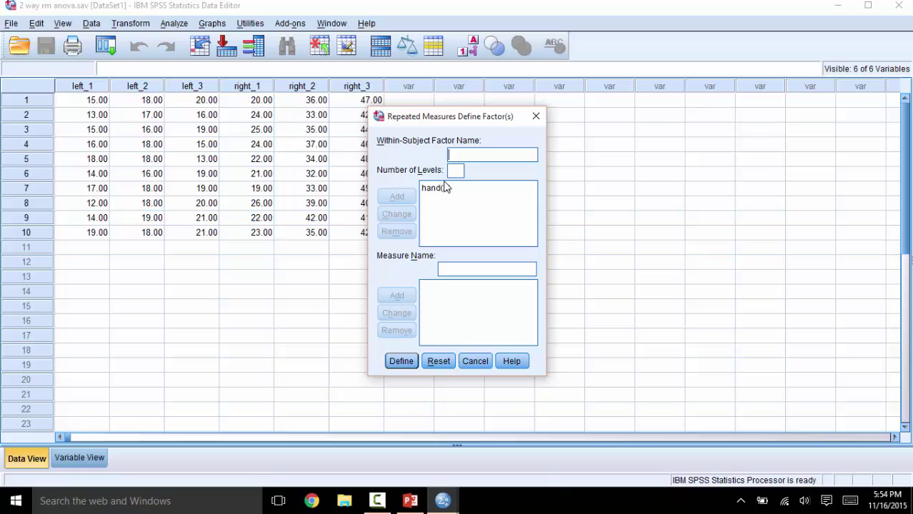
# Add a second within-subject factor 'time' with 3 levels
pyautogui.write('time')
pyautogui.click(455, 171)
pyautogui.write('3')
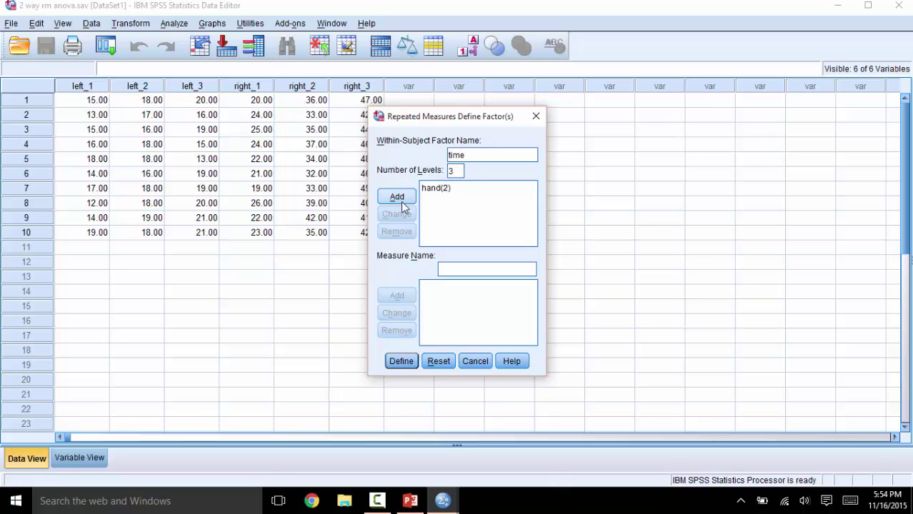
pyautogui.click(400, 198)
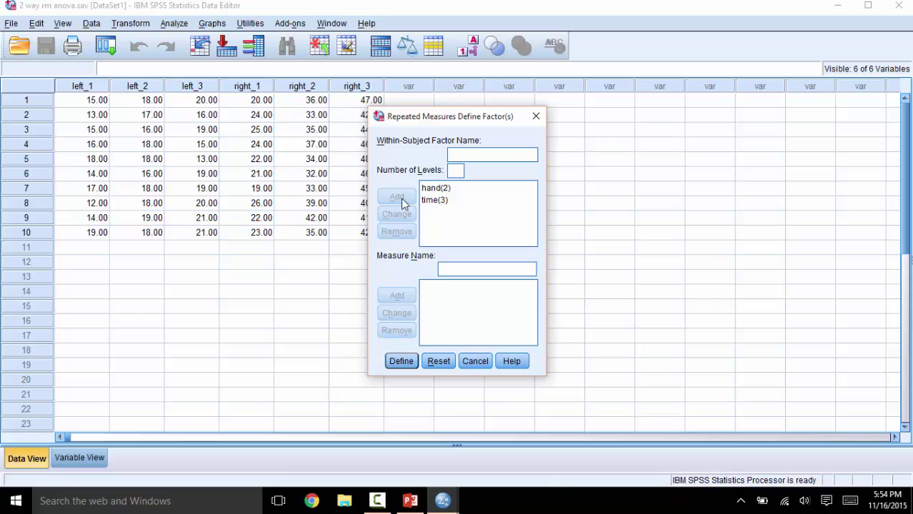
# Assign left_1, left_2 and left_3 to the hand 1 cells for times 1–3
pyautogui.click(402, 362)
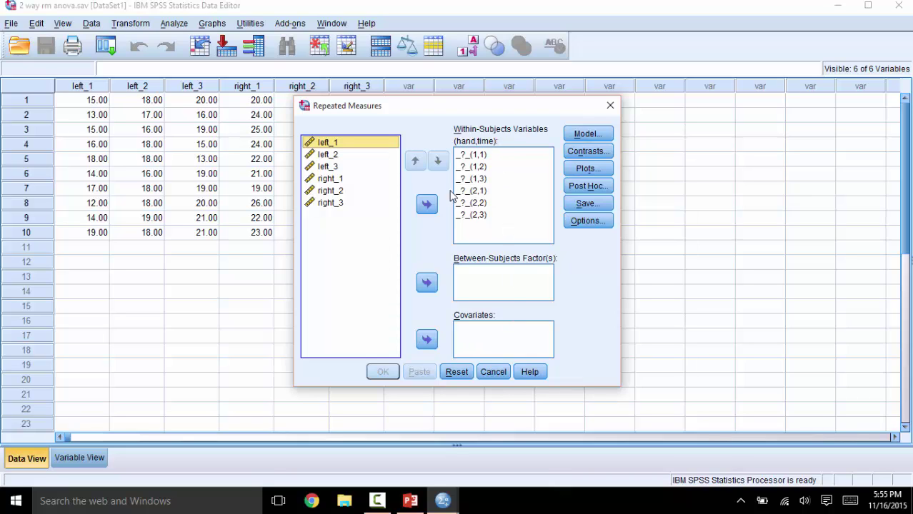
pyautogui.click(477, 156)
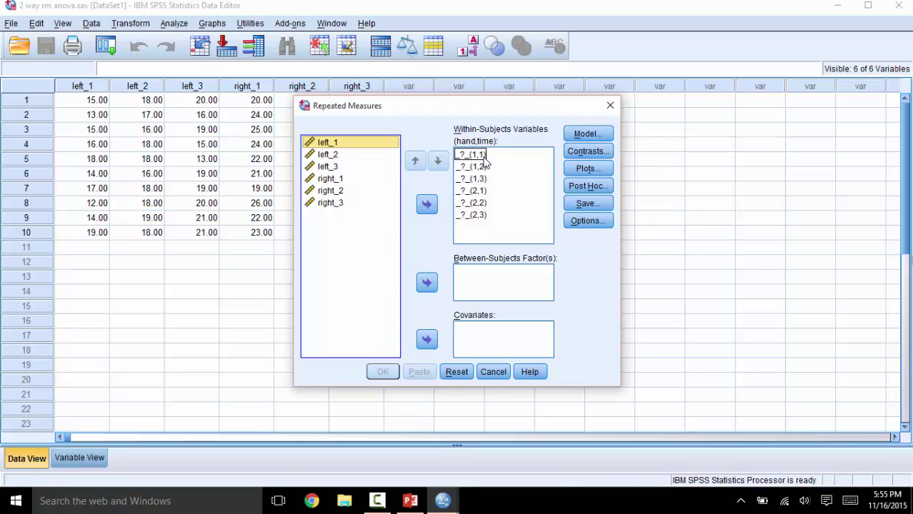
pyautogui.click(482, 167)
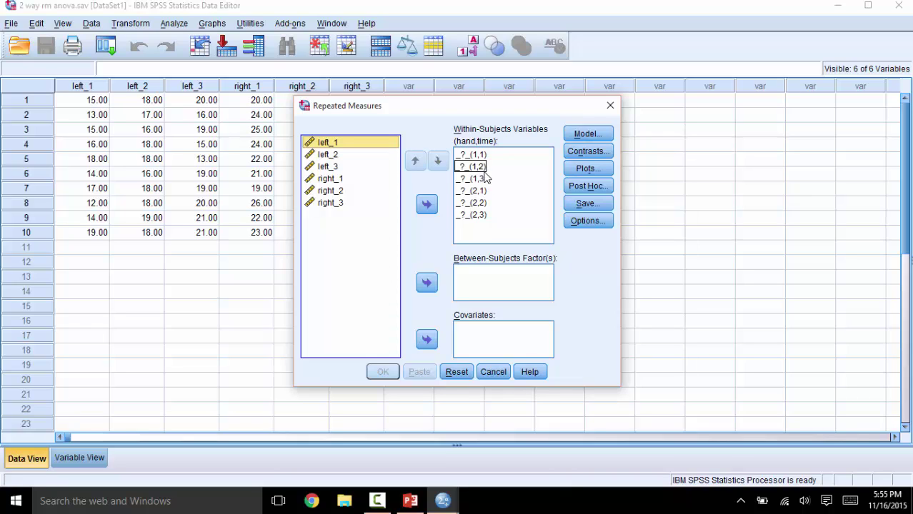
pyautogui.click(483, 180)
pyautogui.click(426, 205)
pyautogui.click(330, 142)
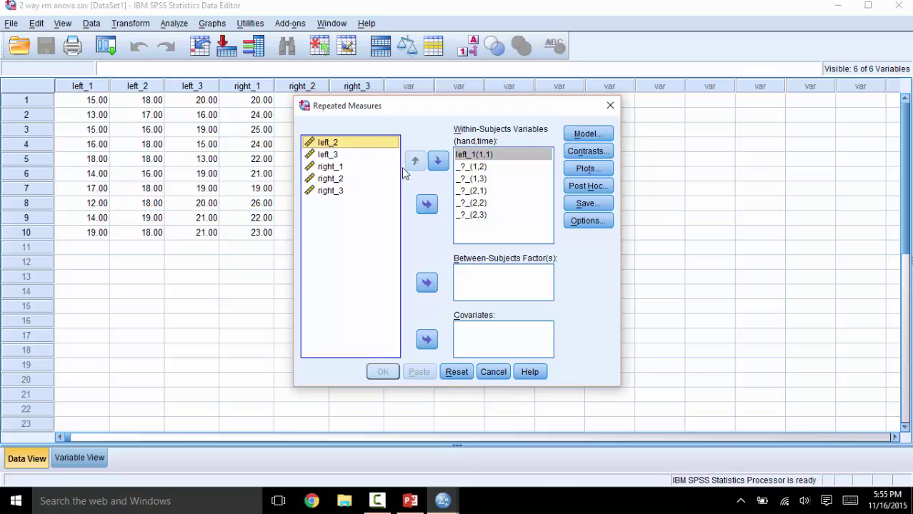
pyautogui.click(427, 205)
pyautogui.click(351, 148)
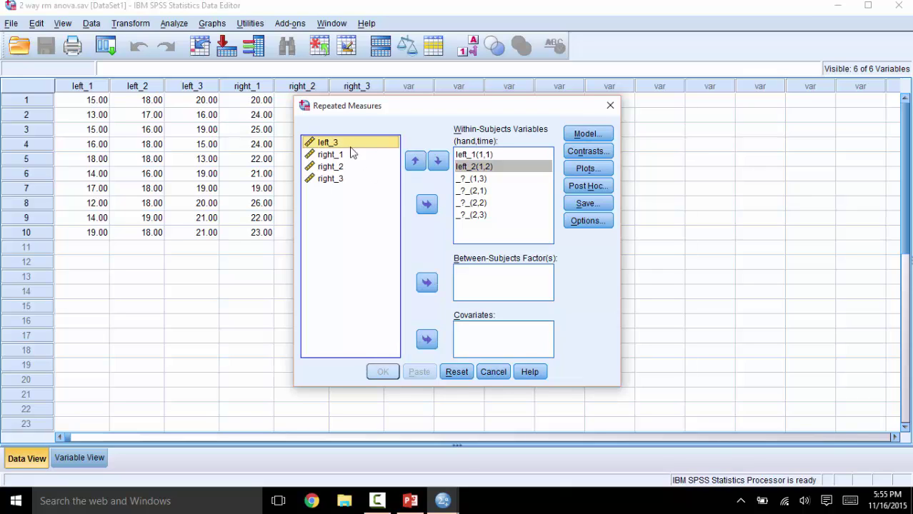
pyautogui.click(426, 205)
pyautogui.click(348, 144)
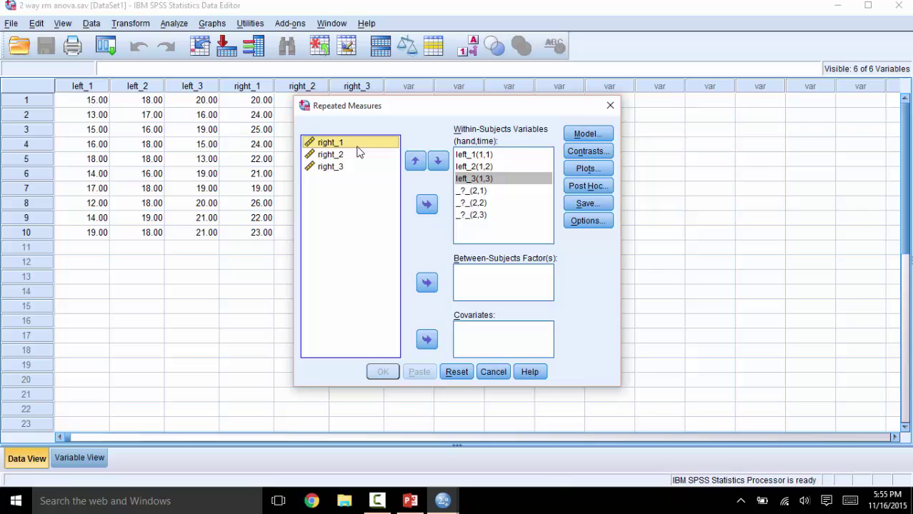
# Assign right_1, right_2 and right_3 to the hand 2 cells for times 1–3
pyautogui.click(426, 205)
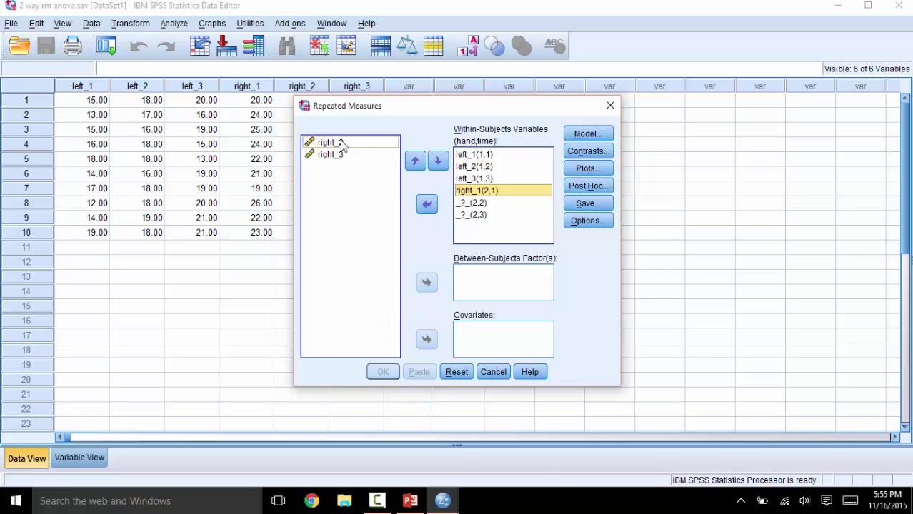
pyautogui.click(342, 145)
pyautogui.click(426, 205)
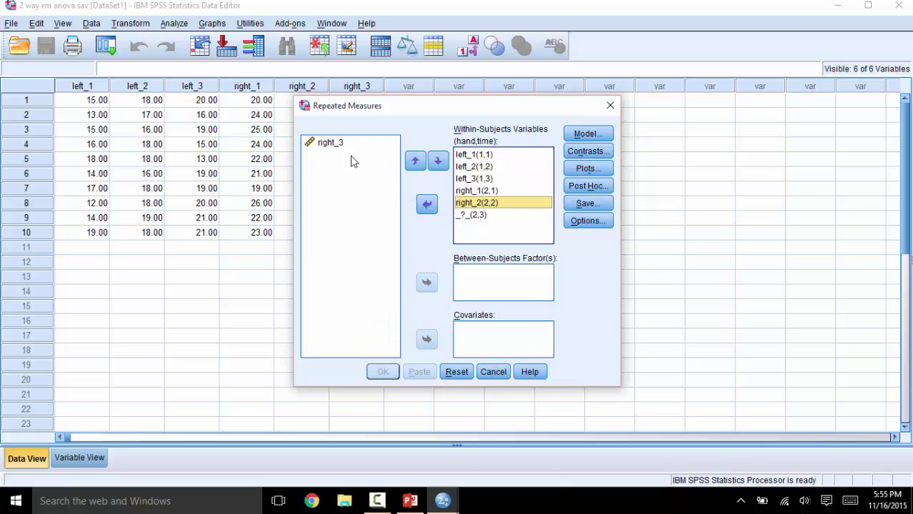
pyautogui.click(341, 143)
pyautogui.click(427, 205)
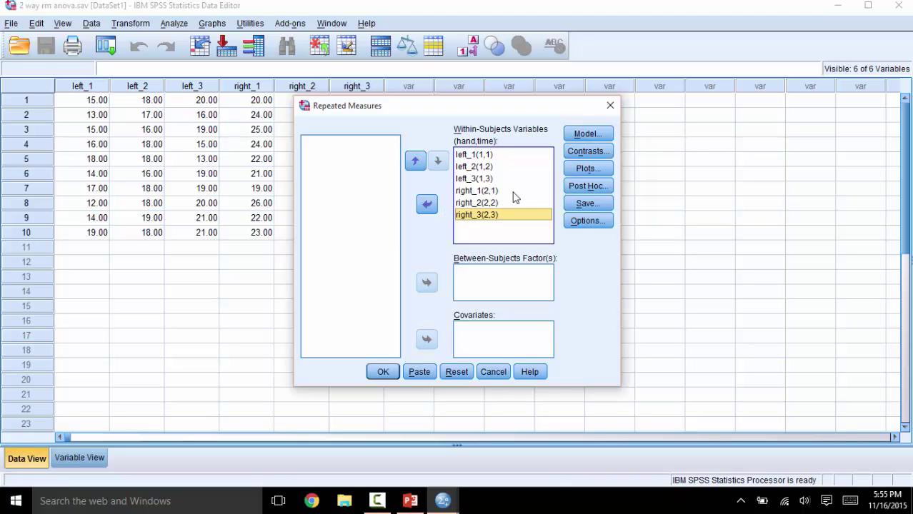
# Add a time*hand profile plot with time on the horizontal axis and separate lines per hand
pyautogui.click(584, 171)
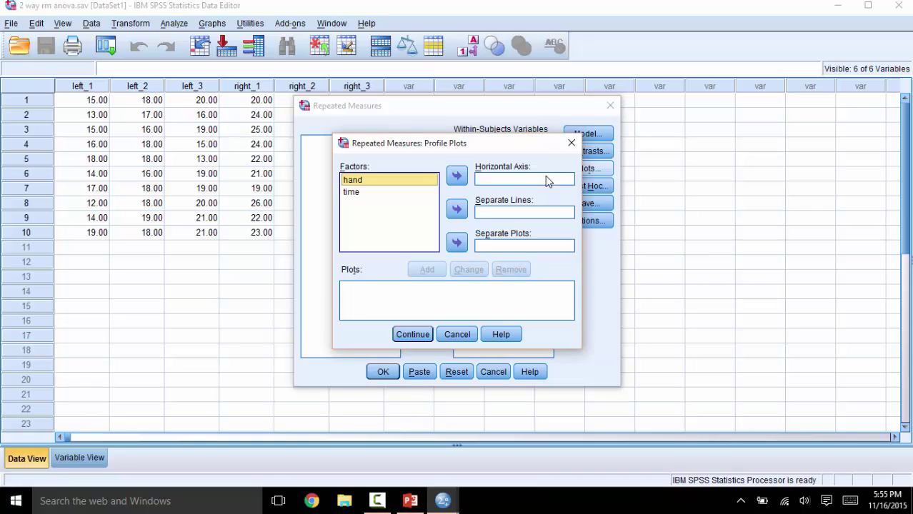
pyautogui.click(406, 194)
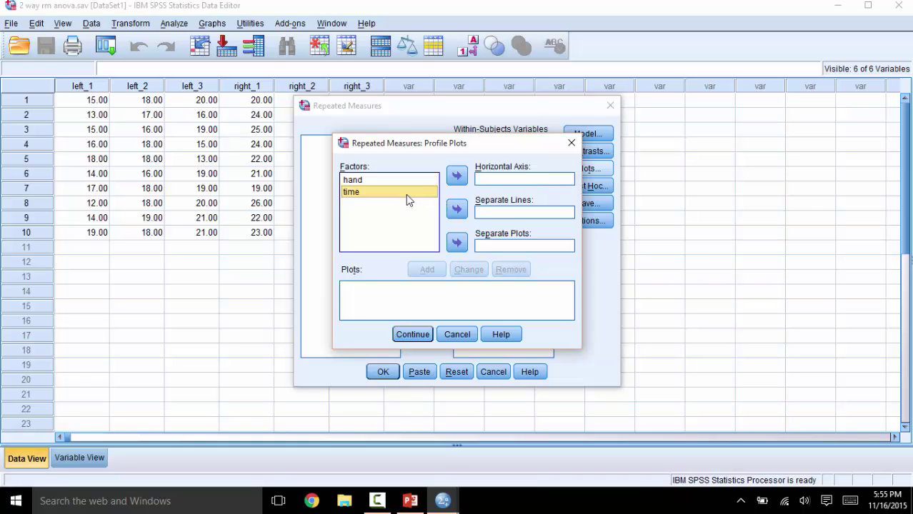
pyautogui.click(456, 175)
pyautogui.click(391, 181)
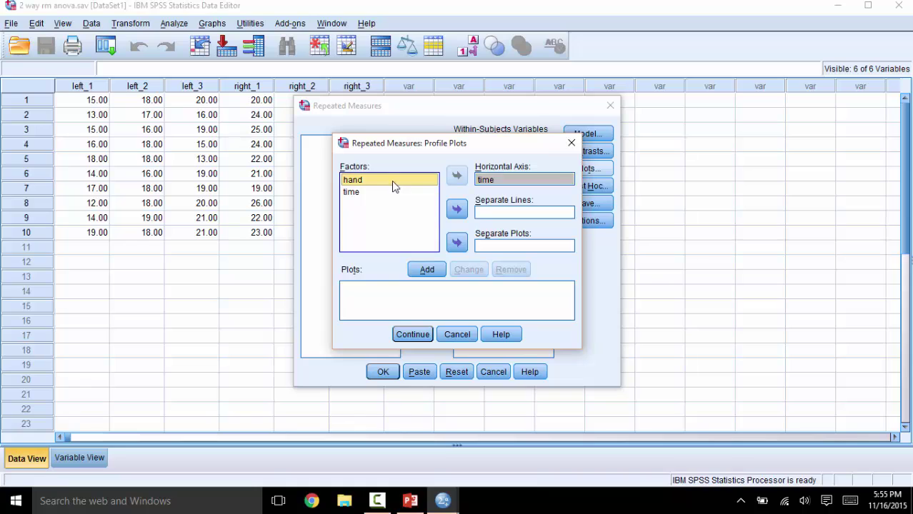
pyautogui.click(457, 210)
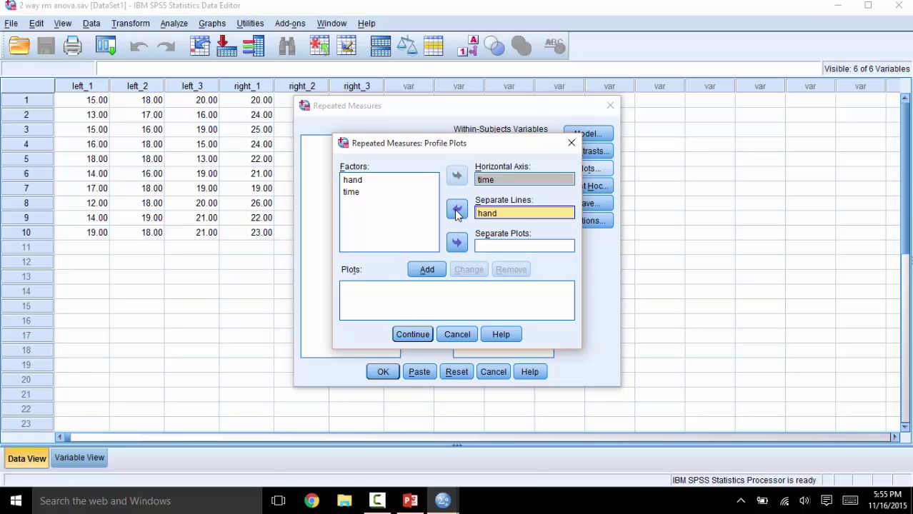
pyautogui.click(425, 269)
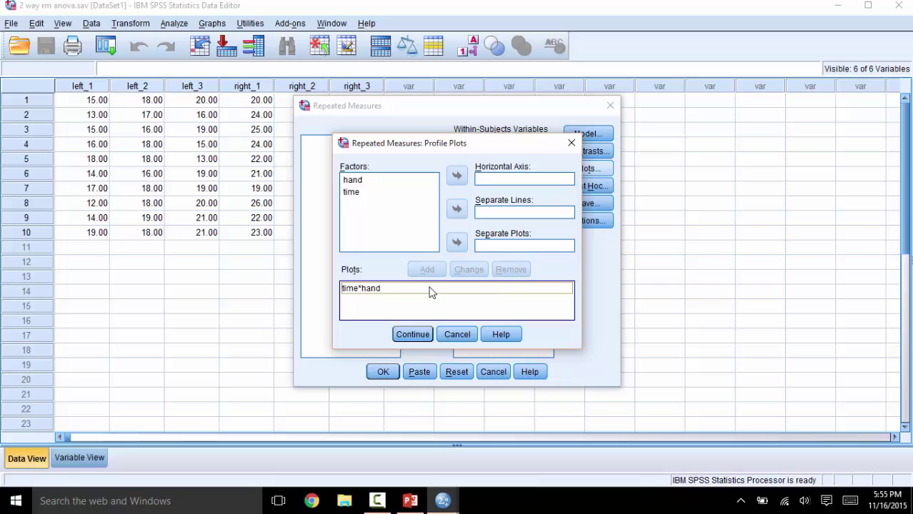
pyautogui.click(411, 334)
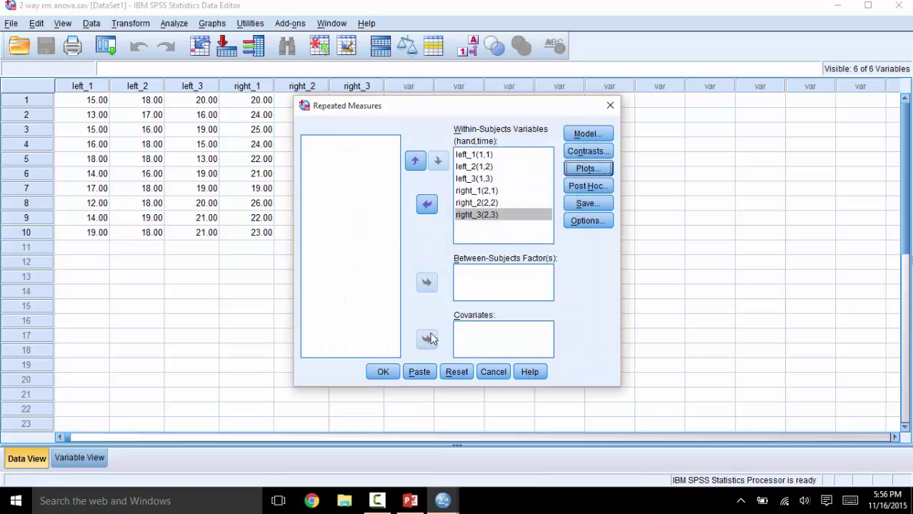
# Request estimated marginal means for hand, time and hand*time
pyautogui.click(583, 223)
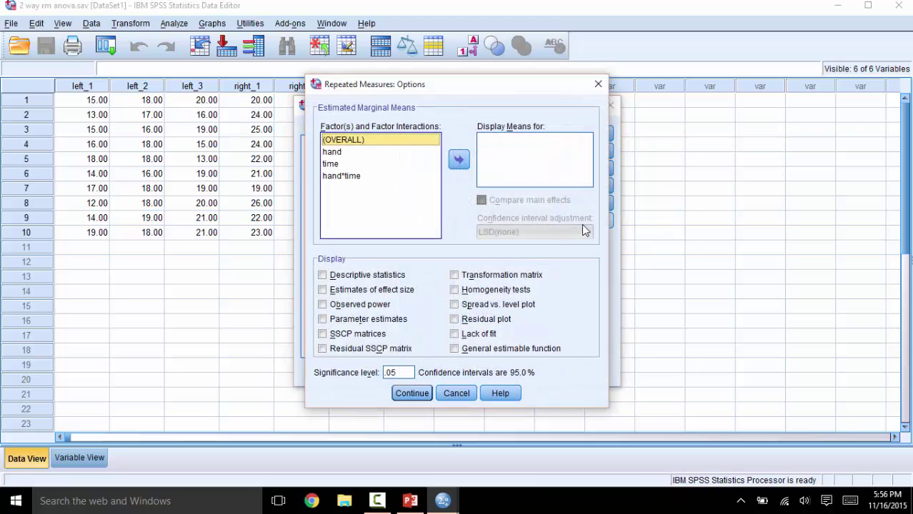
pyautogui.click(390, 152)
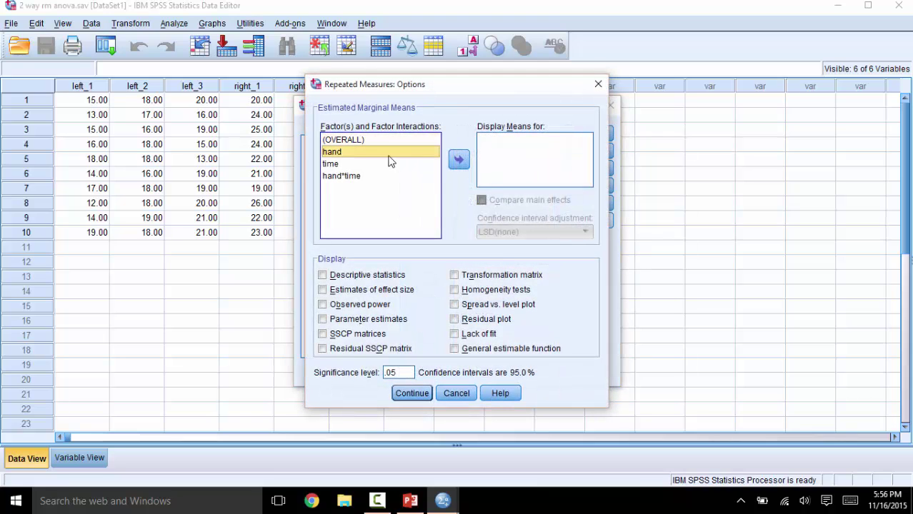
pyautogui.click(452, 162)
pyautogui.click(349, 164)
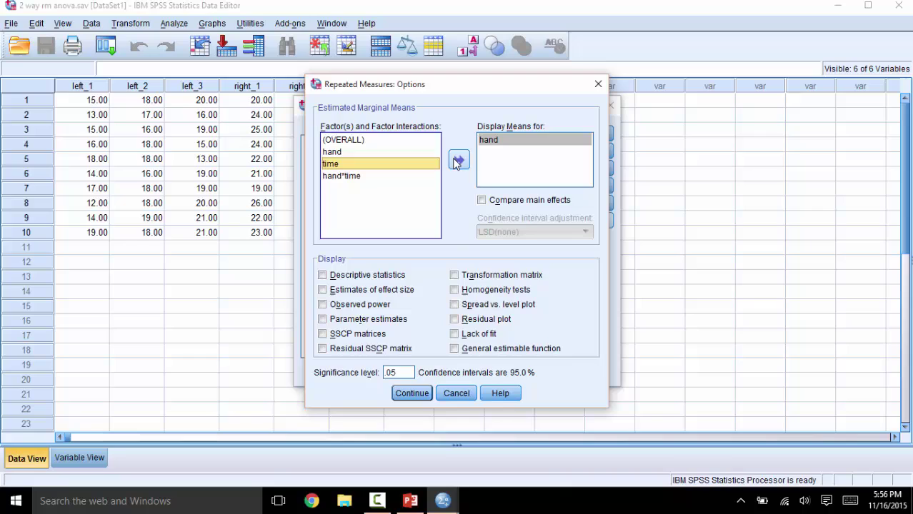
pyautogui.click(458, 160)
pyautogui.click(349, 176)
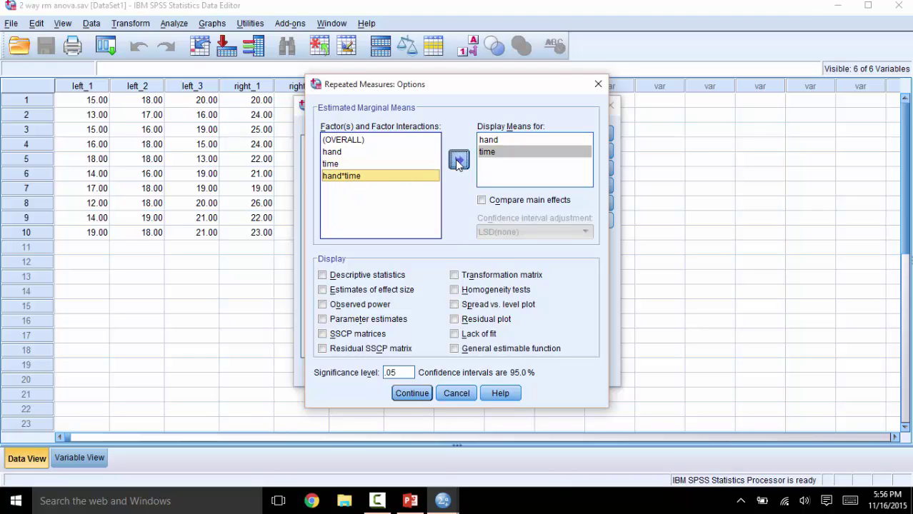
pyautogui.click(458, 161)
# Compare main effects with Bonferroni adjustment and include descriptive statistics and effect size estimates
pyautogui.click(482, 201)
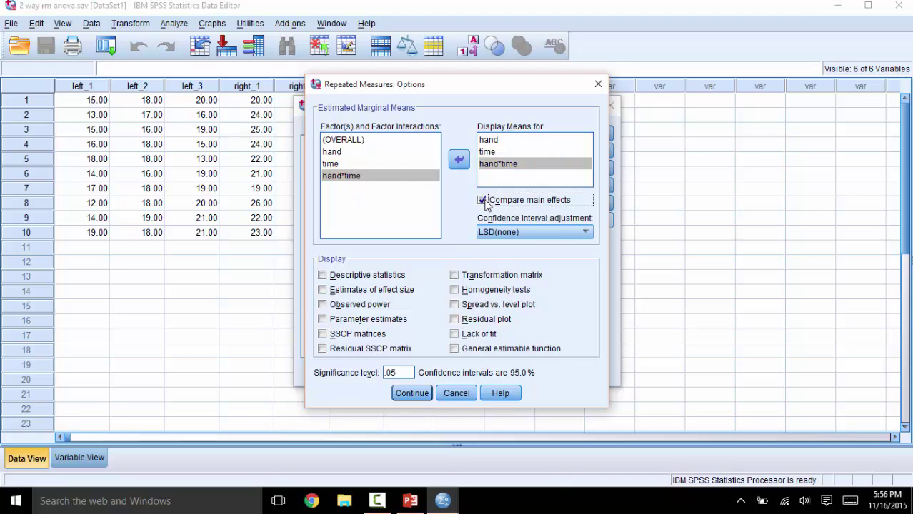
pyautogui.click(493, 233)
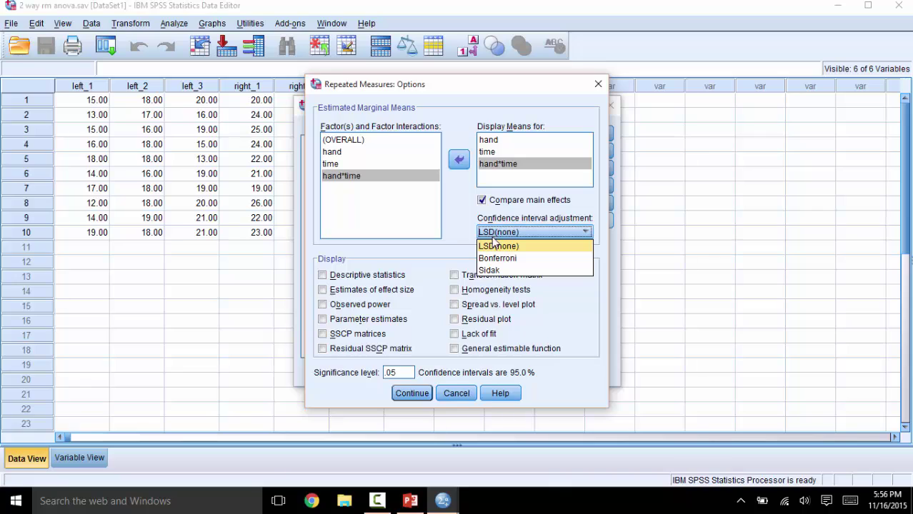
pyautogui.click(498, 259)
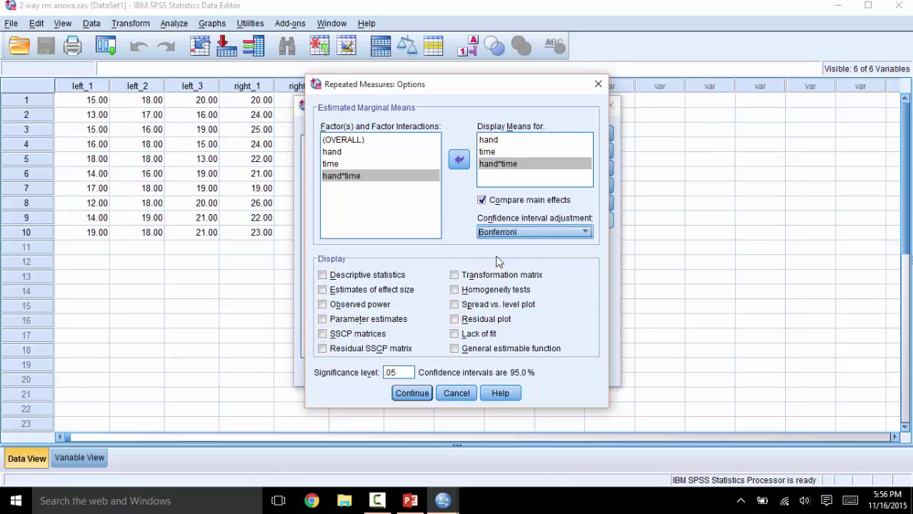
pyautogui.click(322, 275)
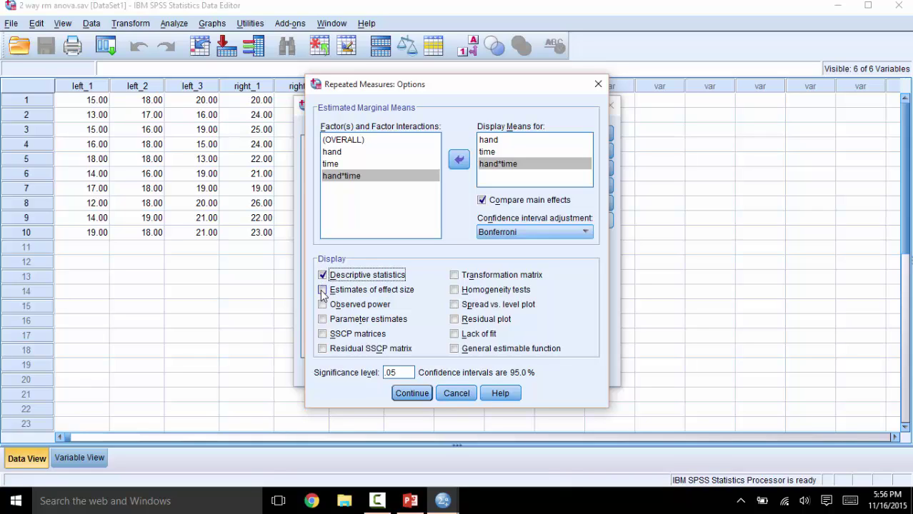
pyautogui.click(323, 290)
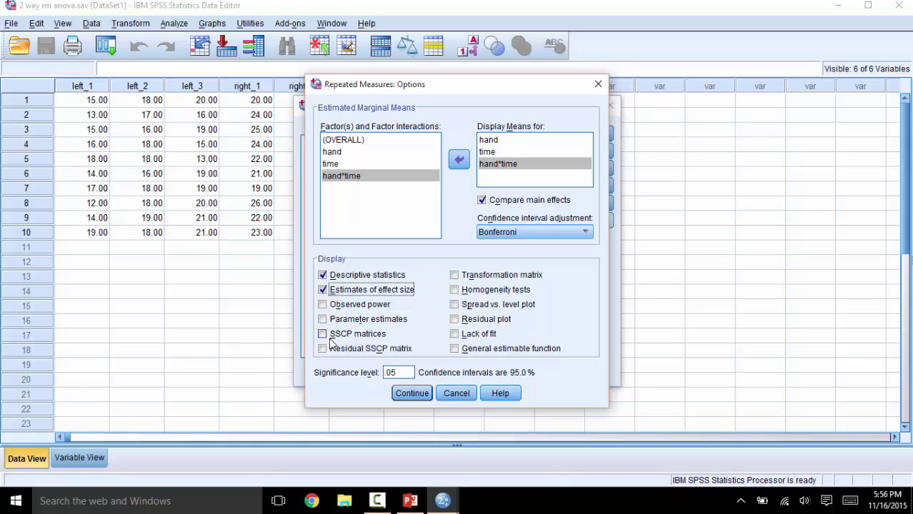
pyautogui.click(398, 395)
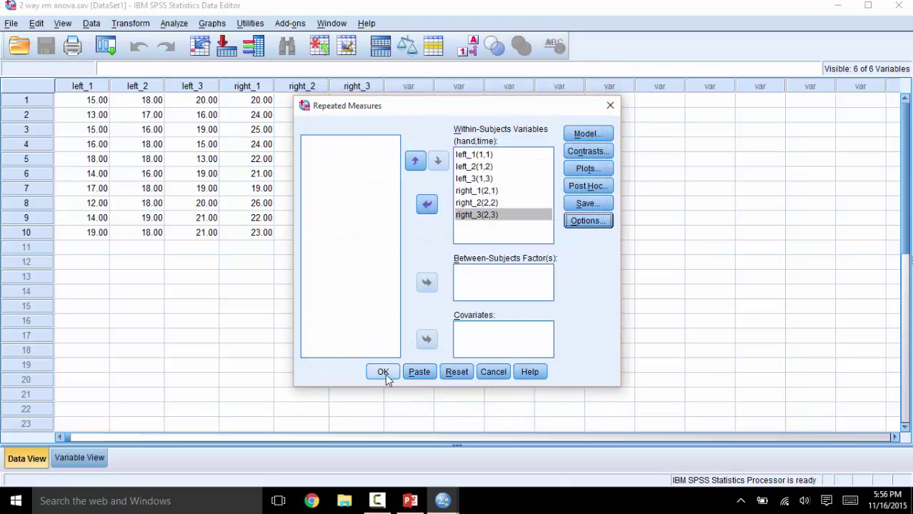
# Run the repeated-measures ANOVA and scroll the output to Mauchly's Test of Sphericity
pyautogui.click(384, 373)
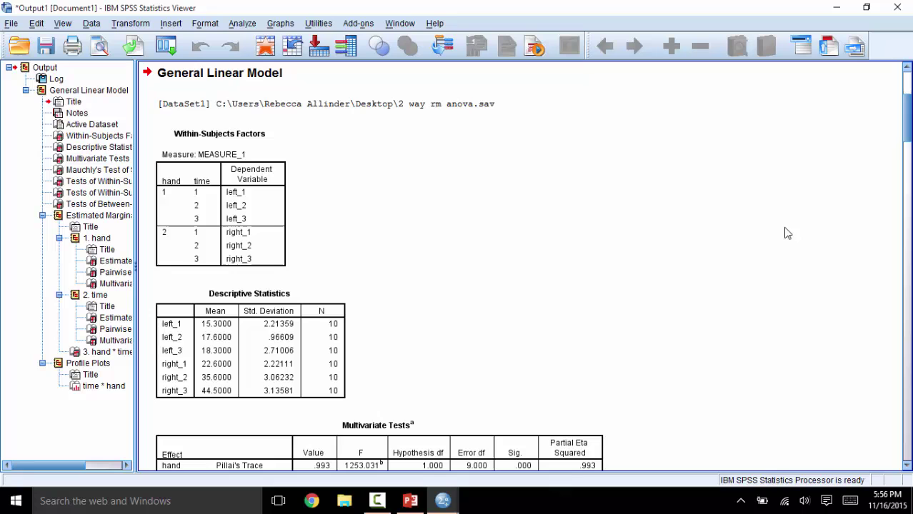
pyautogui.moveTo(907, 121); pyautogui.dragTo(908, 181)
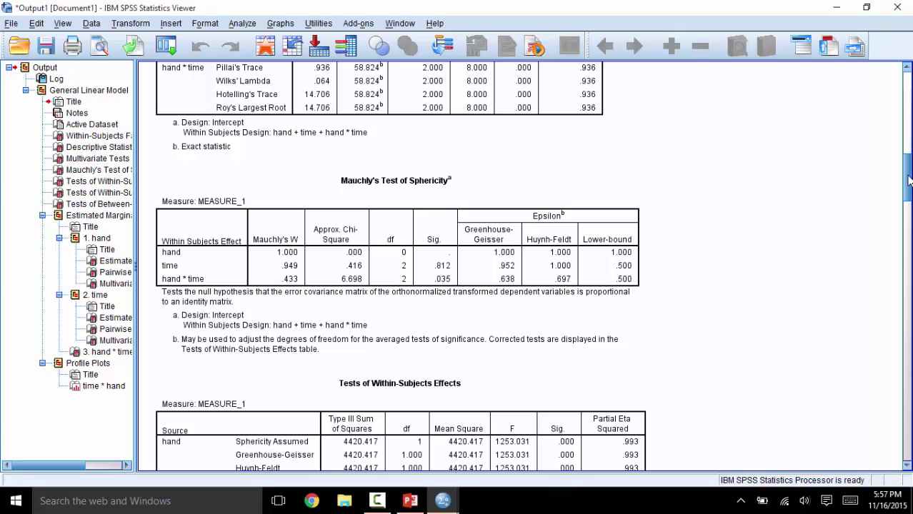
# Scroll the output down to the full Tests of Within-Subjects Effects table
pyautogui.moveTo(909, 184); pyautogui.dragTo(909, 224)
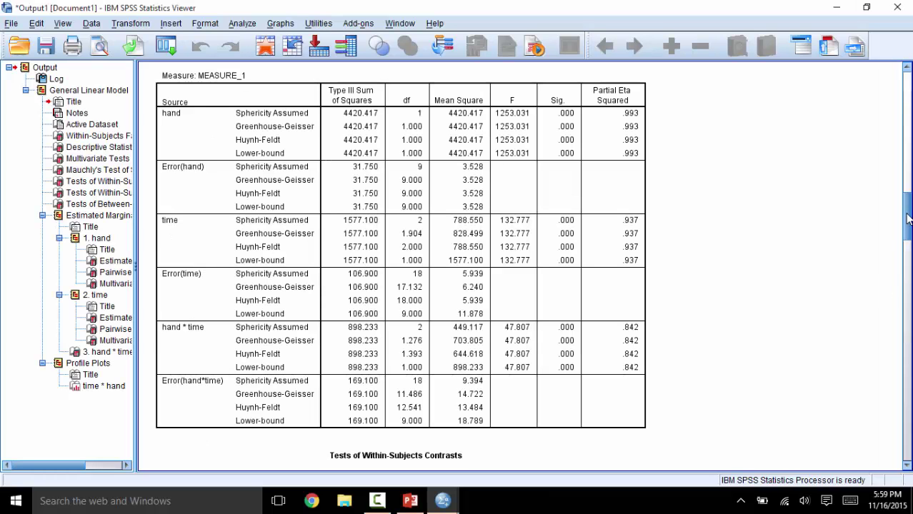
# Scroll through the hand and then the time estimates and Bonferroni pairwise comparison tables
pyautogui.moveTo(908, 220); pyautogui.dragTo(908, 300)
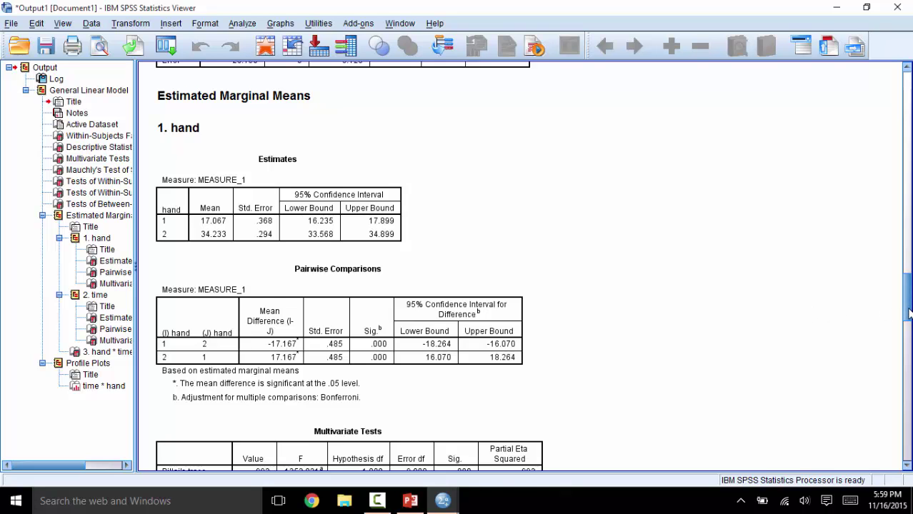
pyautogui.moveTo(910, 312); pyautogui.dragTo(909, 365)
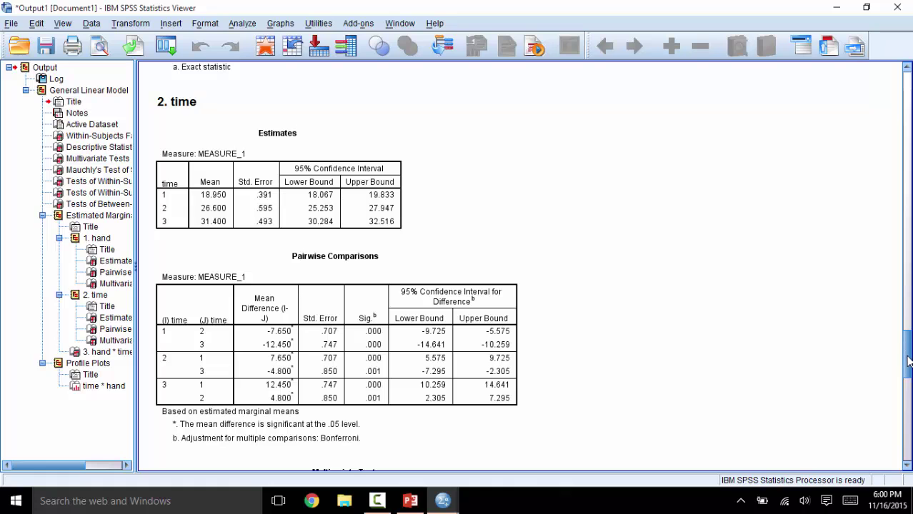
# Scroll to the bottom of the output and select the time*hand profile plot
pyautogui.moveTo(907, 361); pyautogui.dragTo(901, 448)
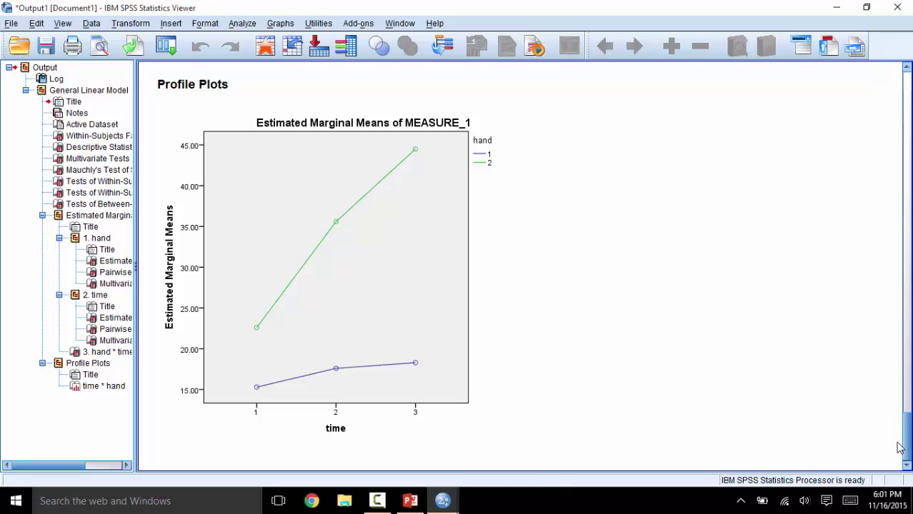
pyautogui.click(422, 180)
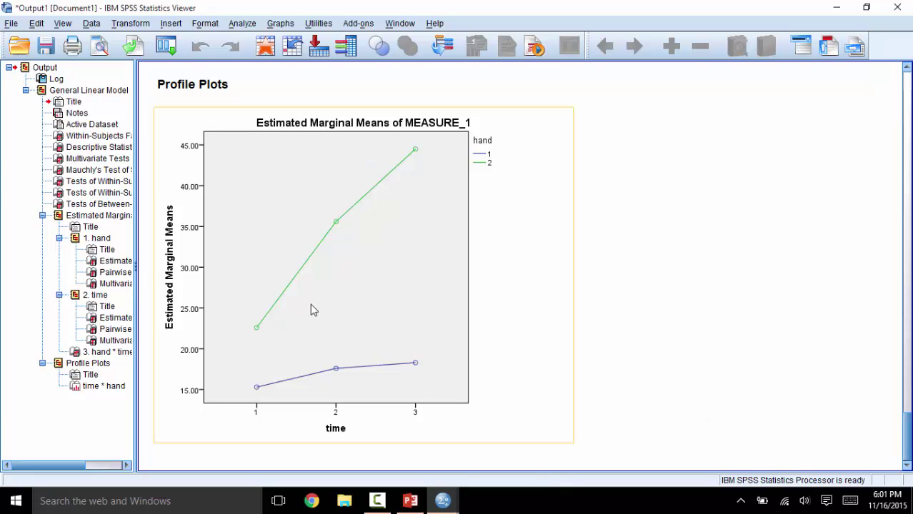